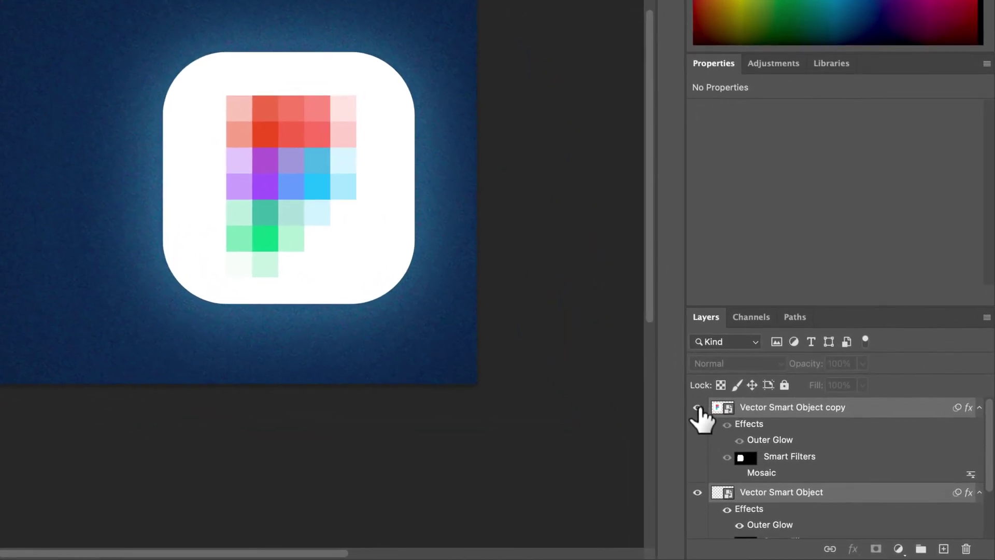
Show the icon copy layer and delete its Mosaic smart filter, keeping only Outer Glow.
click(698, 407)
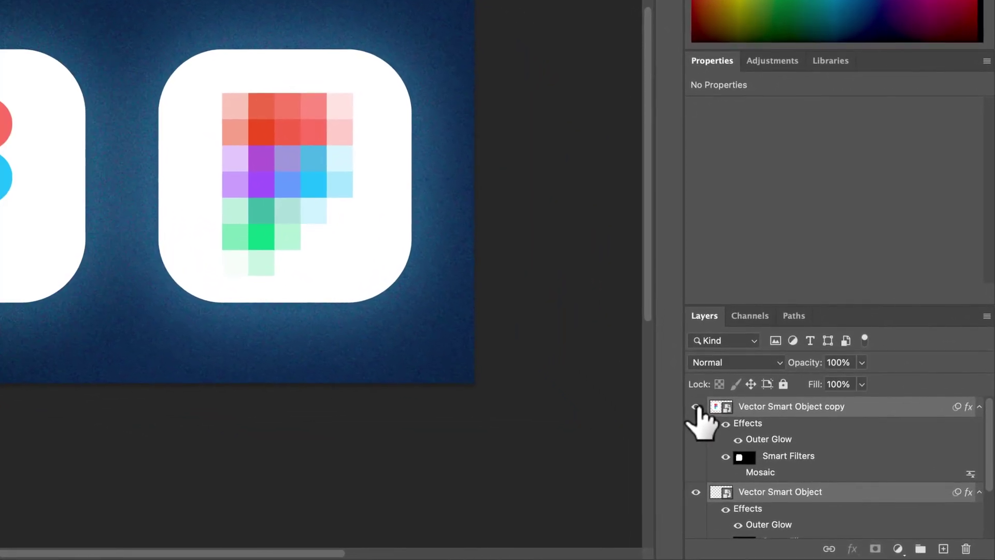
right_click(797, 466)
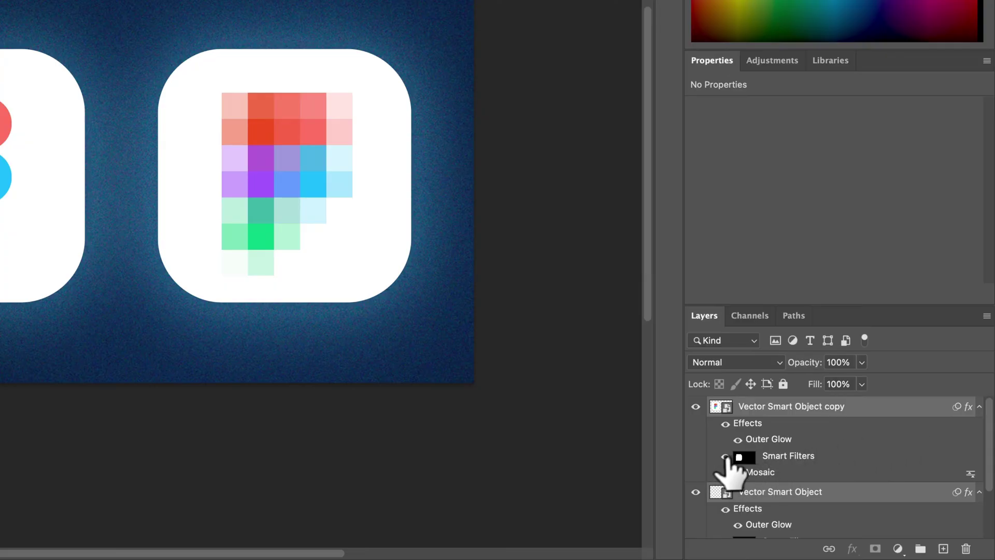
click(753, 492)
scroll(789, 456, down, 1)
scroll(778, 457, up, 1)
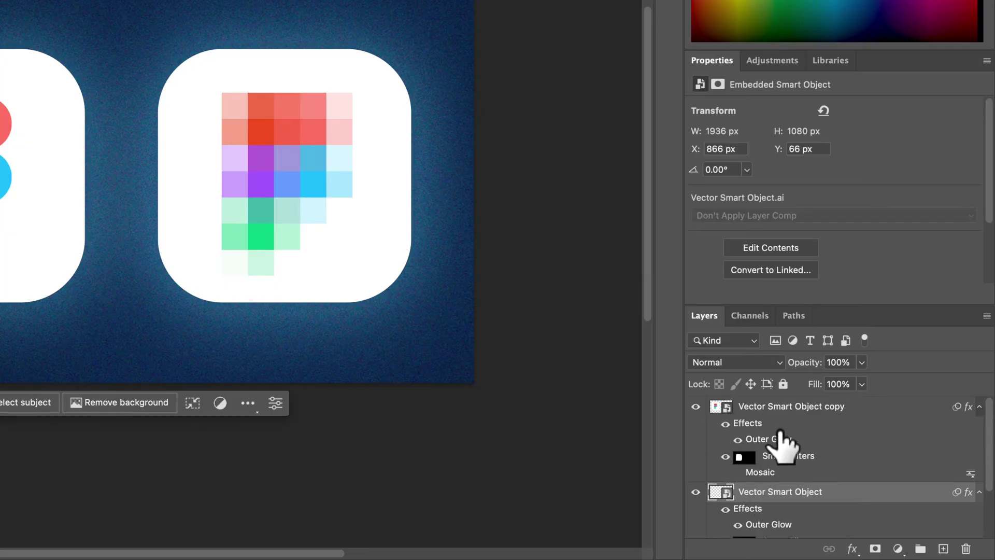
click(735, 460)
right_click(747, 474)
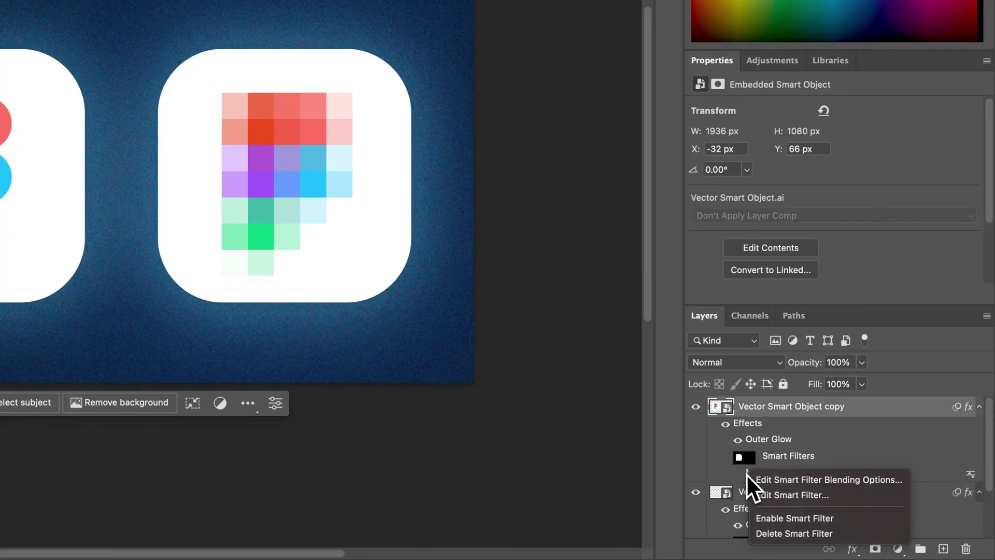
click(777, 536)
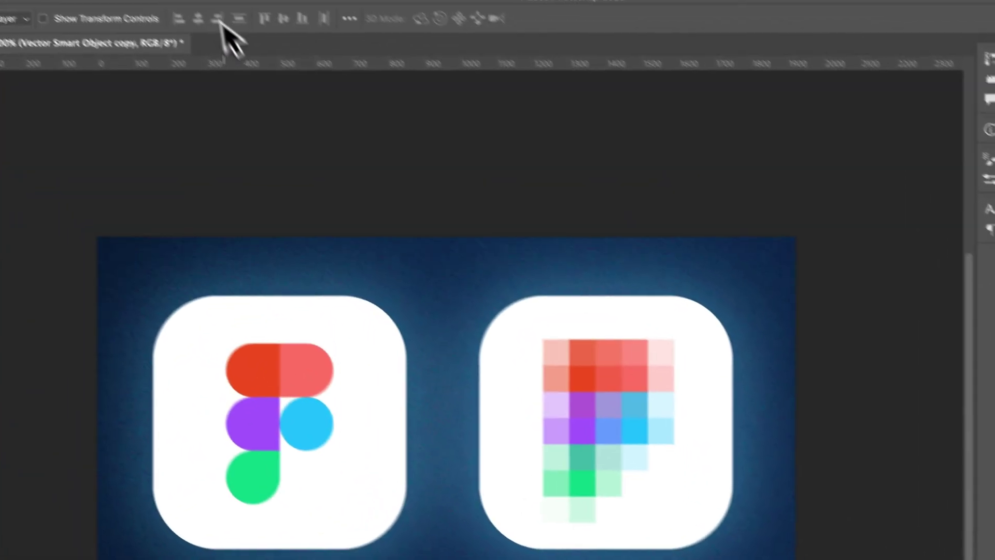
Open the Filter > Pixelate > Mosaic dialog, previewing cell size 72 on the copy layer.
click(231, 6)
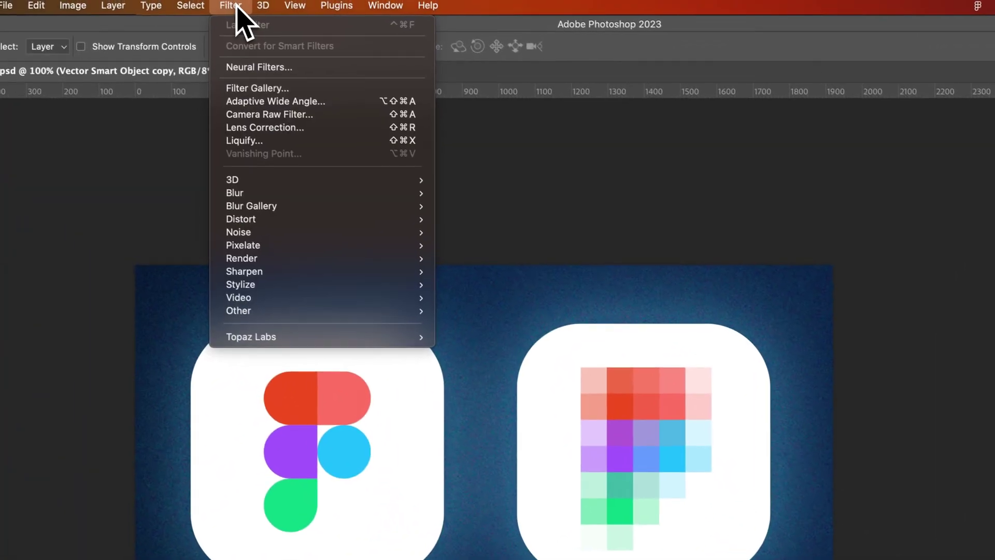
mouse_move(247, 247)
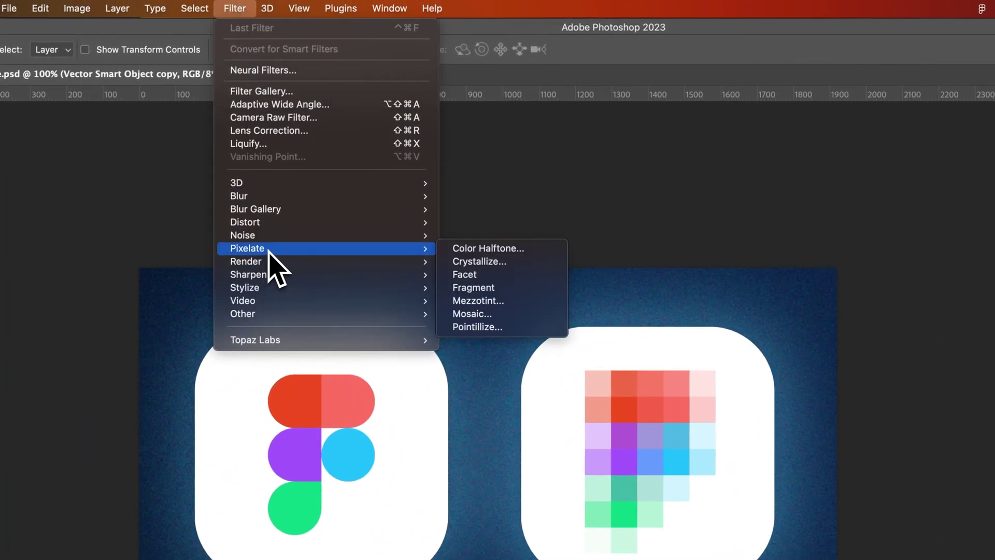
click(499, 315)
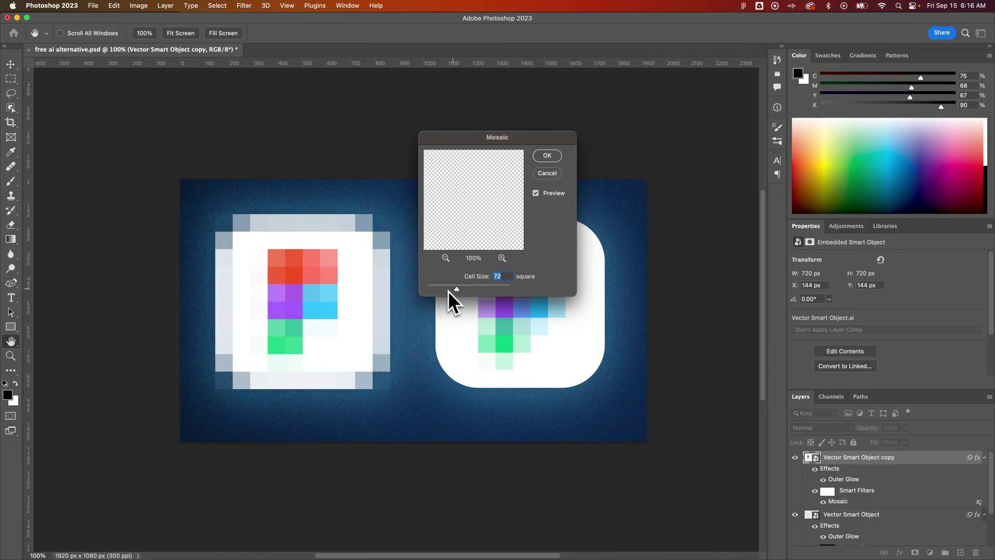
Set the Mosaic cell size to about 67 and apply it as a smart filter.
drag(457, 288, 432, 288)
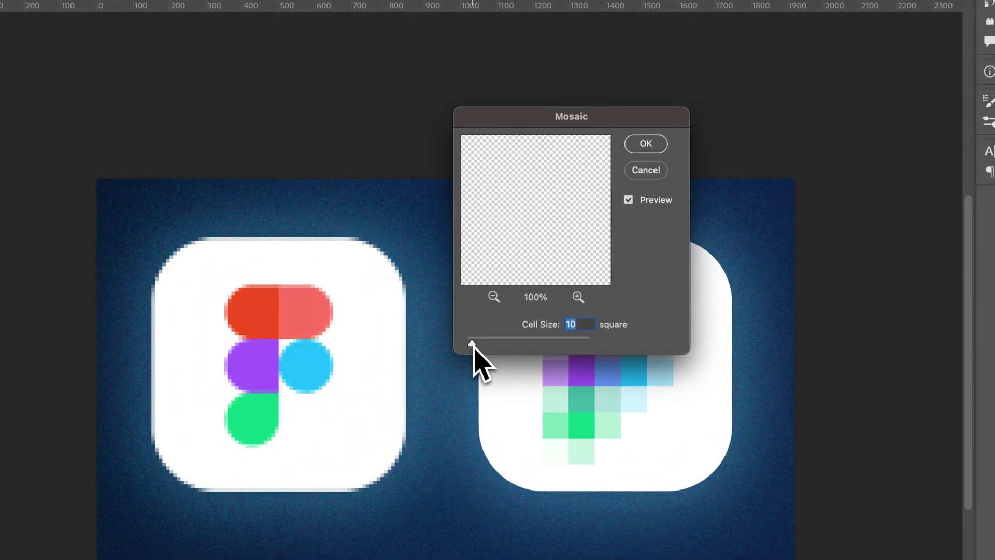
drag(472, 343, 565, 344)
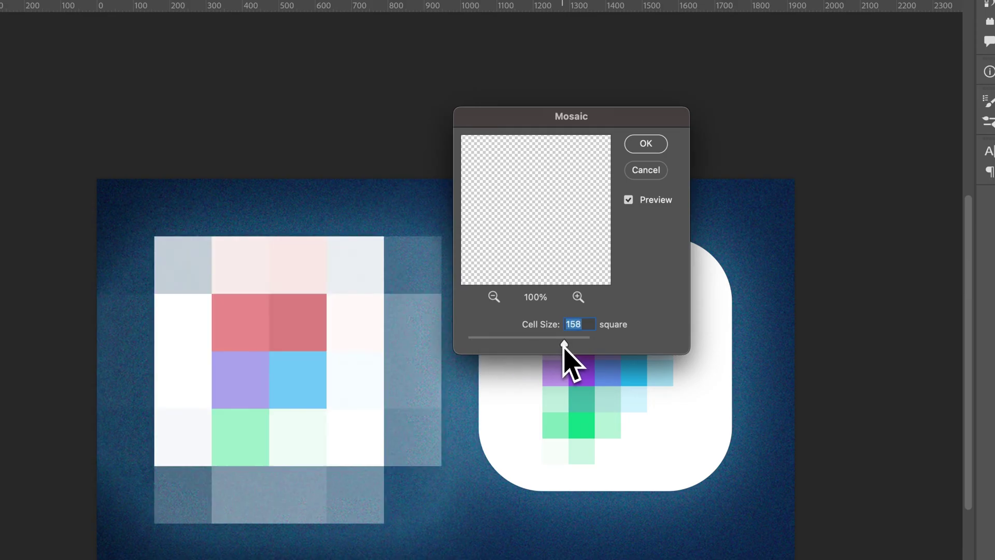
drag(565, 344, 511, 346)
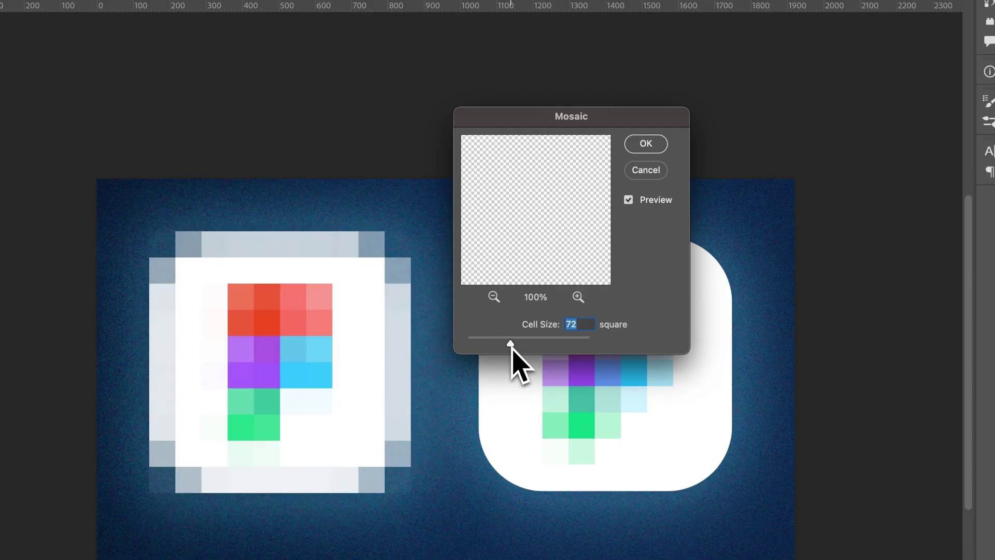
mouse_move(510, 346)
mouse_down()
mouse_move(496, 346)
mouse_move(522, 347)
mouse_up()
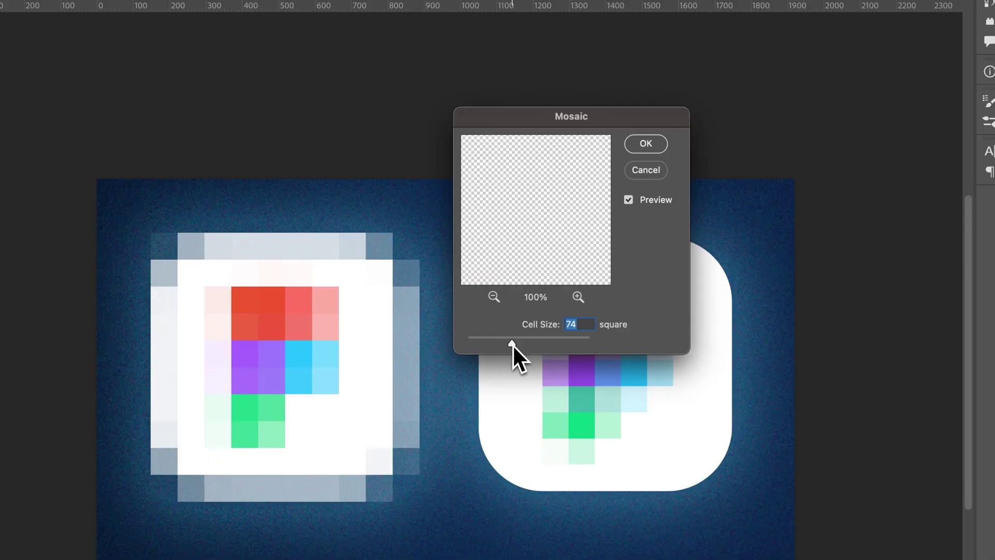
drag(512, 345, 509, 345)
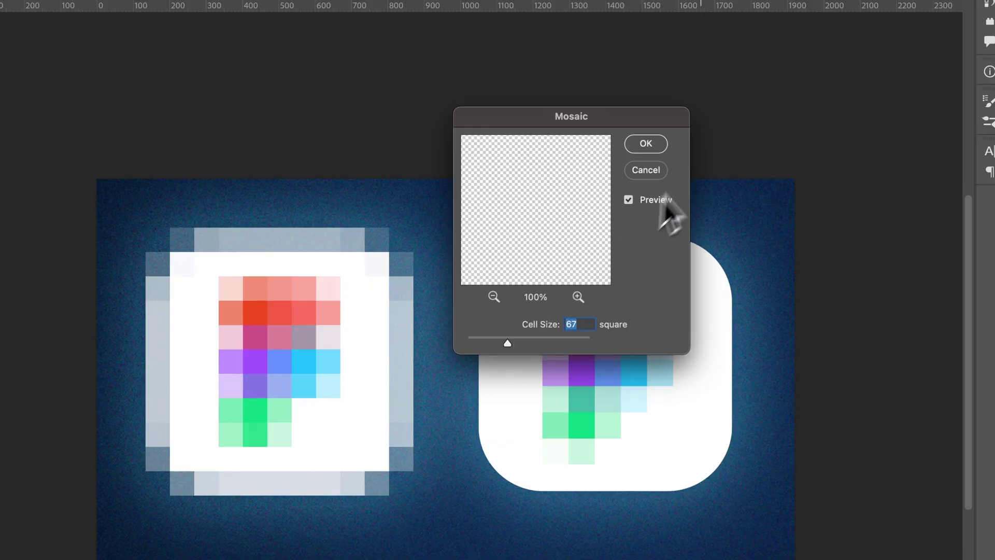
click(647, 144)
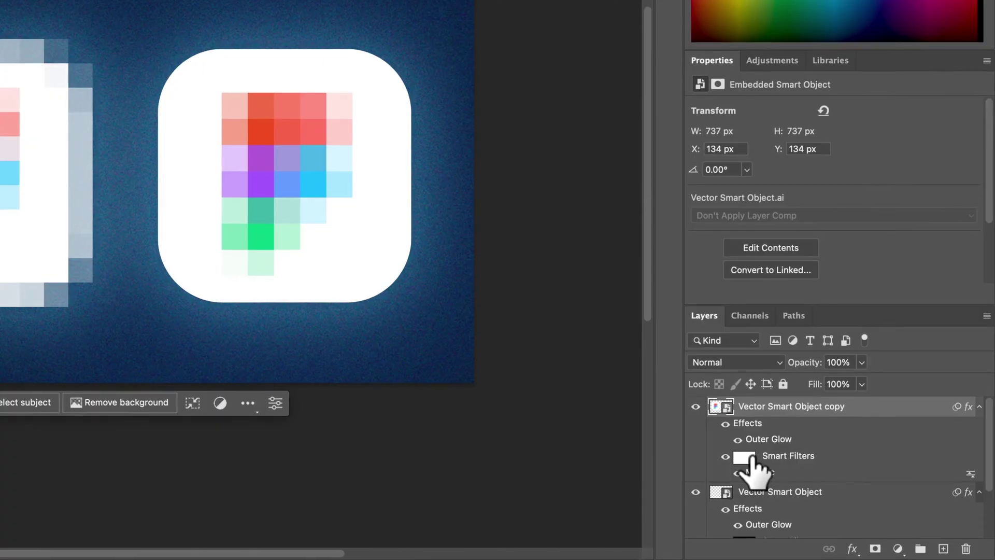
Target the copy layer's Smart Filters mask thumbnail for editing.
click(744, 459)
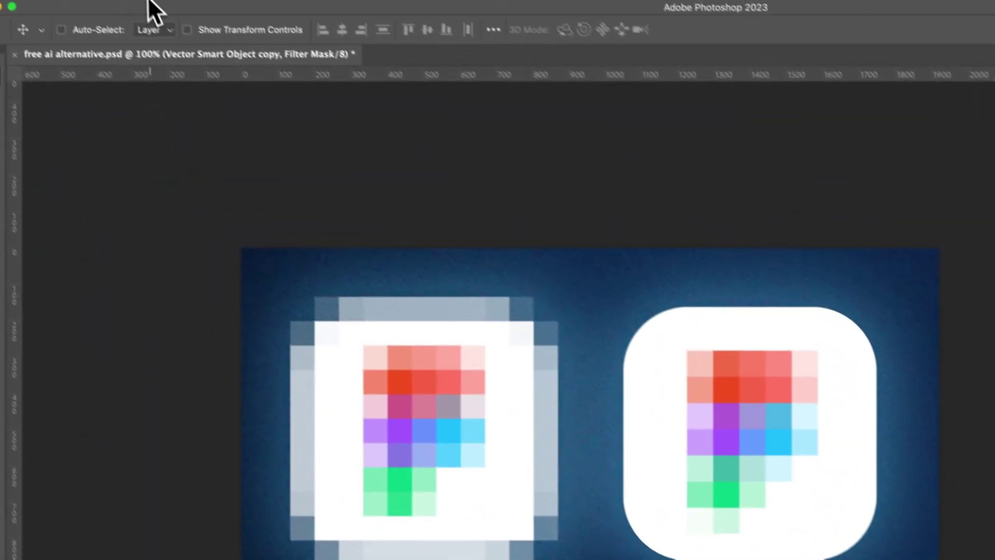
Fill the smart filter mask with Black using Edit > Fill, hiding the mosaic.
click(167, 8)
click(210, 232)
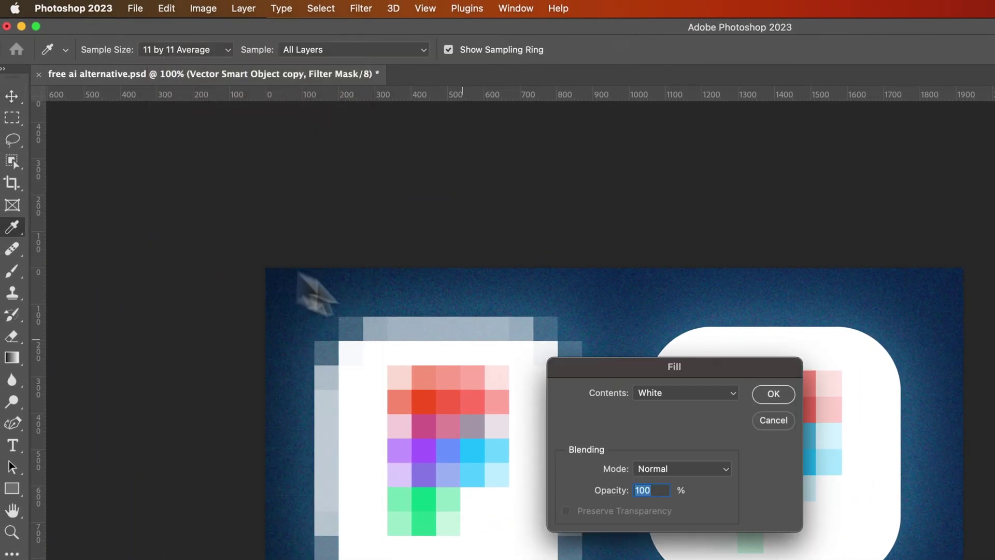
click(510, 275)
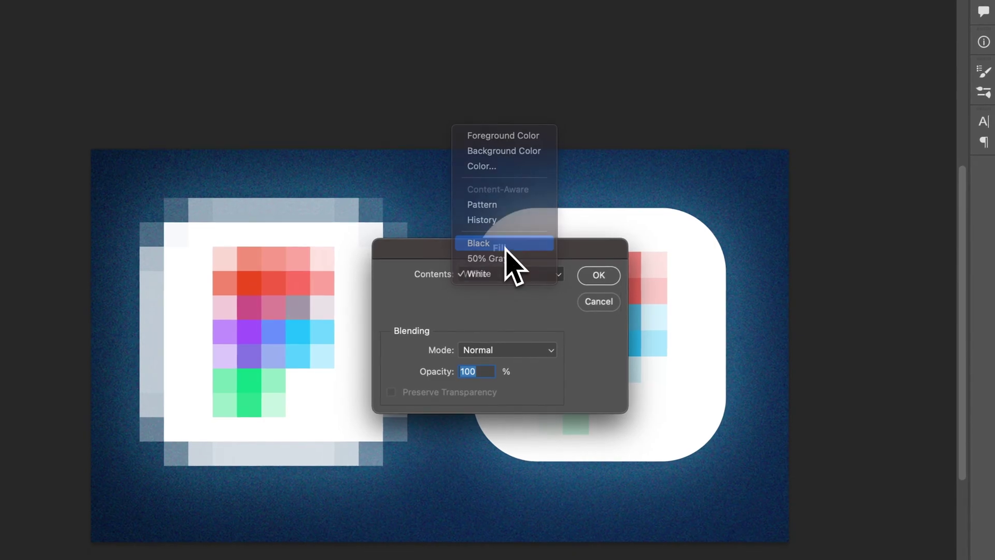
click(504, 245)
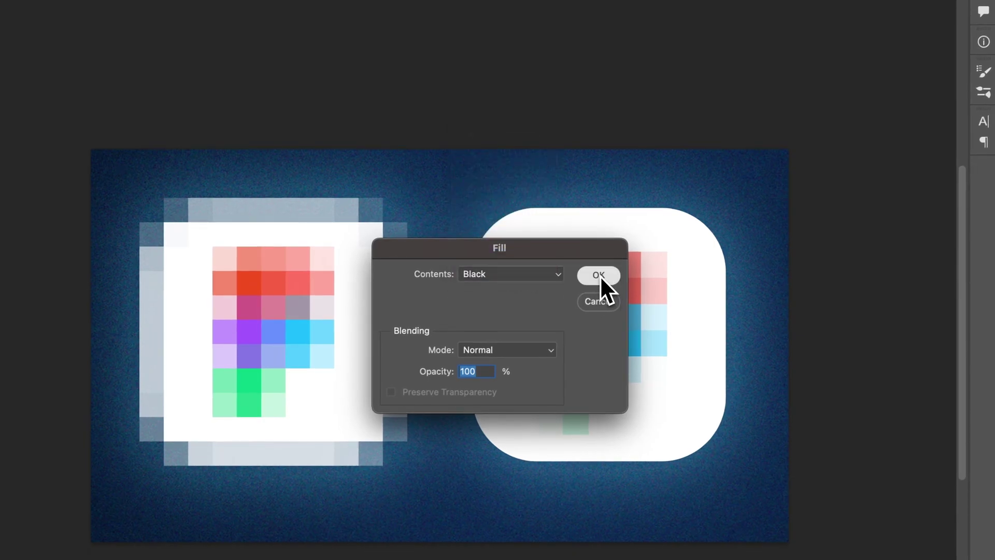
click(599, 276)
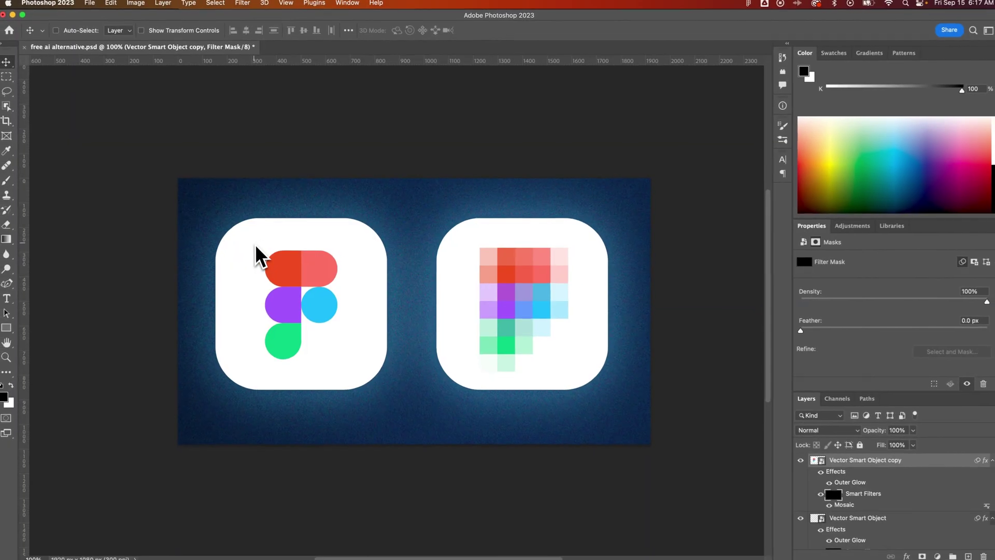
Draw a Rectangular Marquee box around the left Figma logo, inside its white square.
key(m)
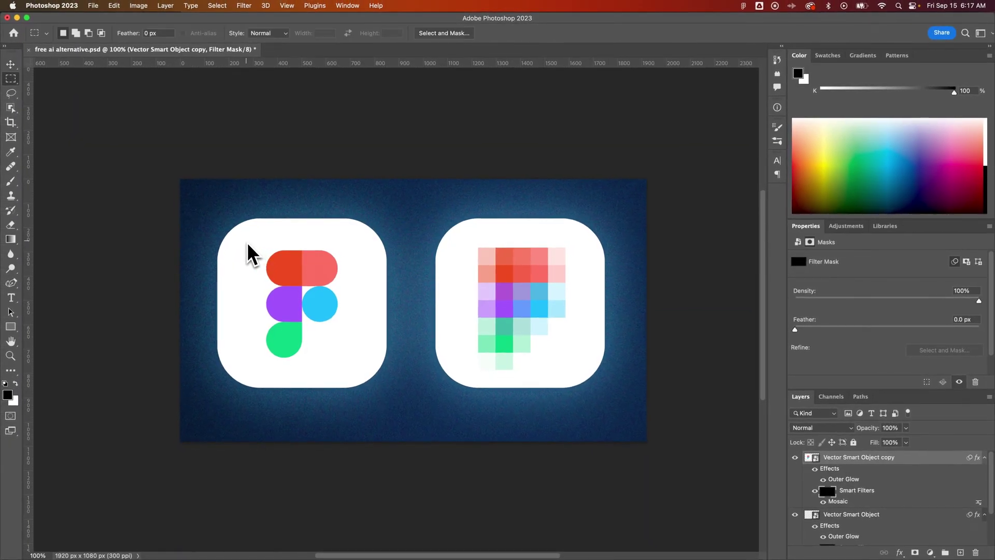
right_click(11, 78)
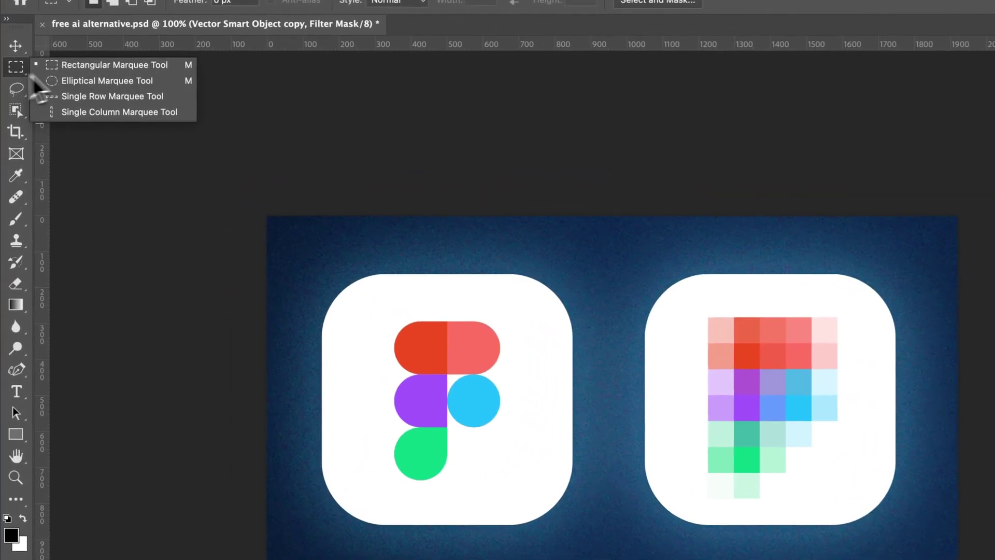
click(76, 66)
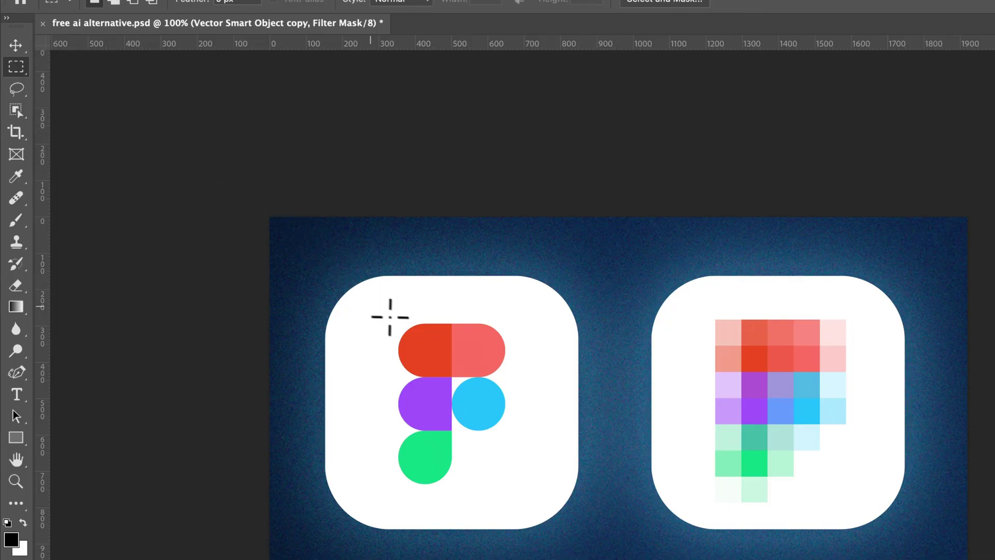
drag(378, 311, 540, 503)
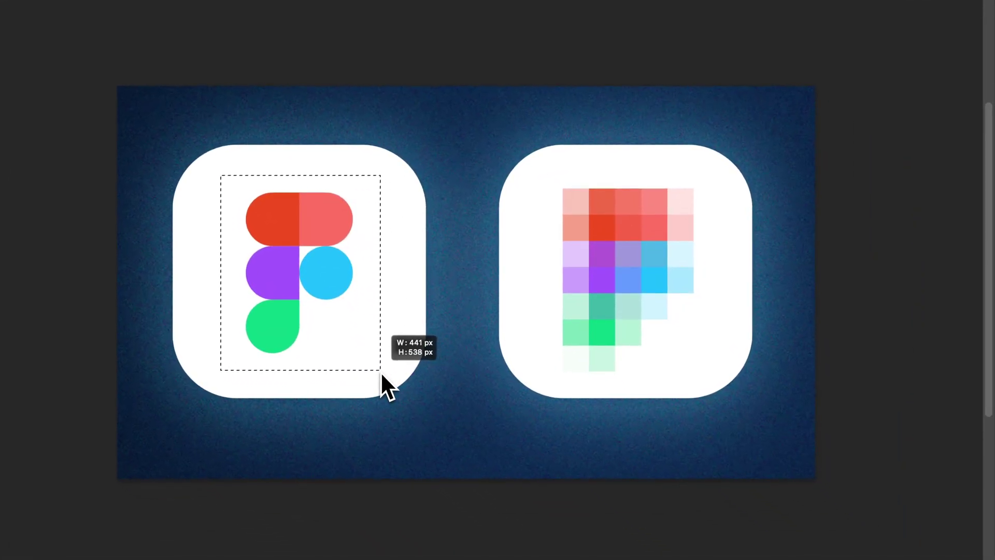
drag(389, 373, 380, 371)
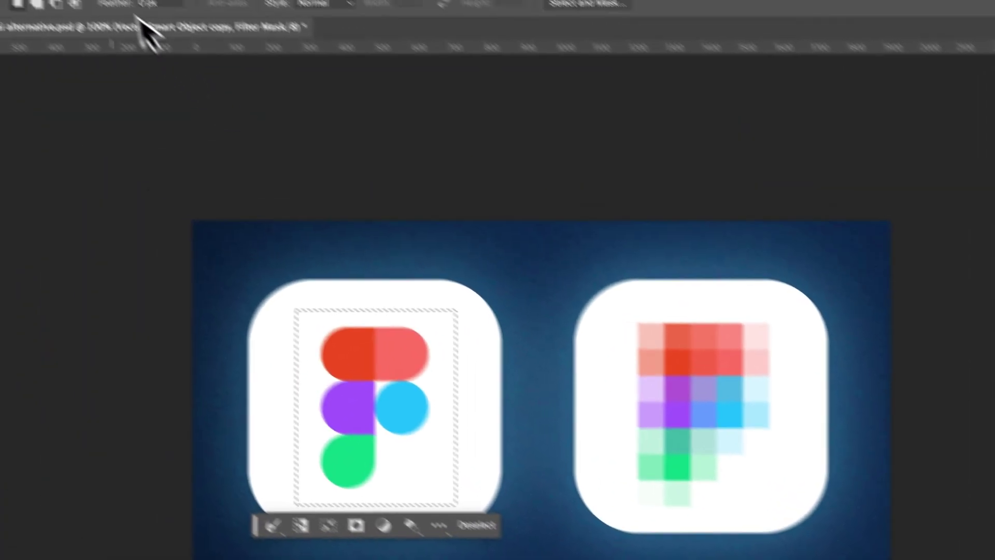
Fill the selected area of the filter mask with White using Edit > Fill.
click(156, 9)
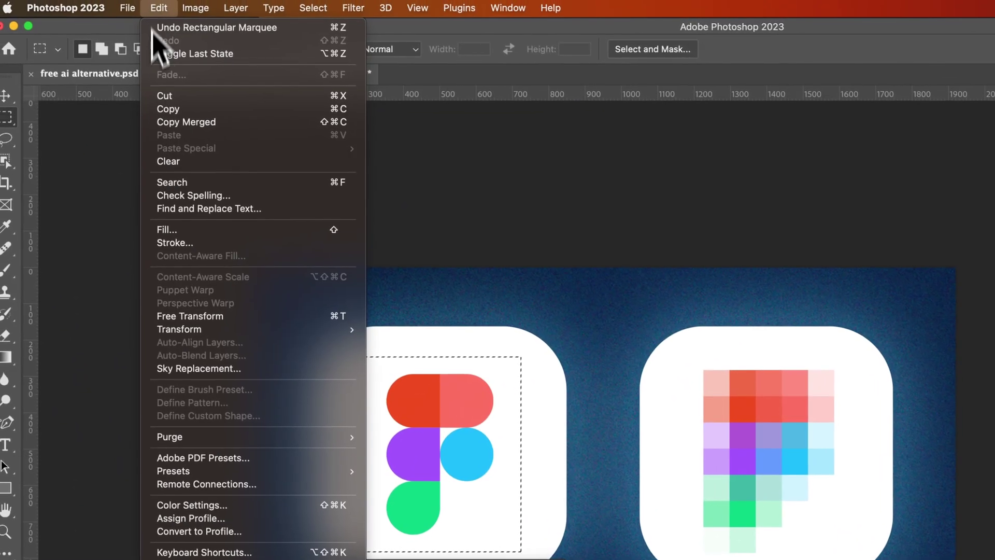
click(165, 229)
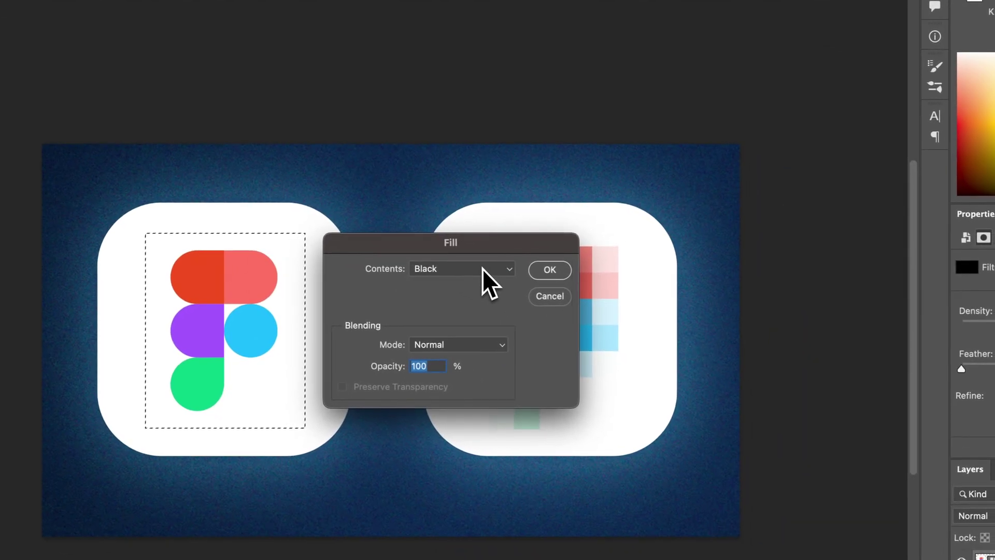
click(513, 286)
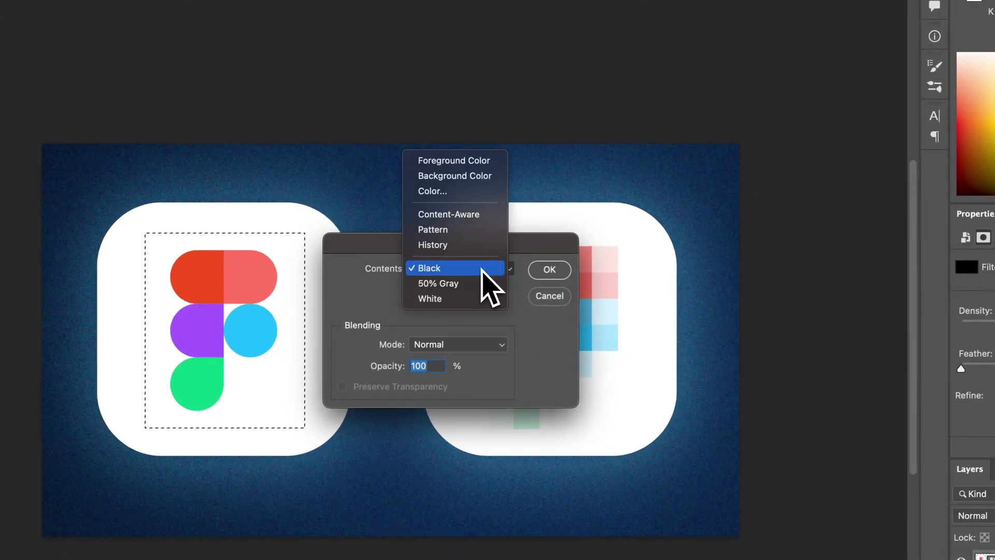
click(459, 298)
click(546, 270)
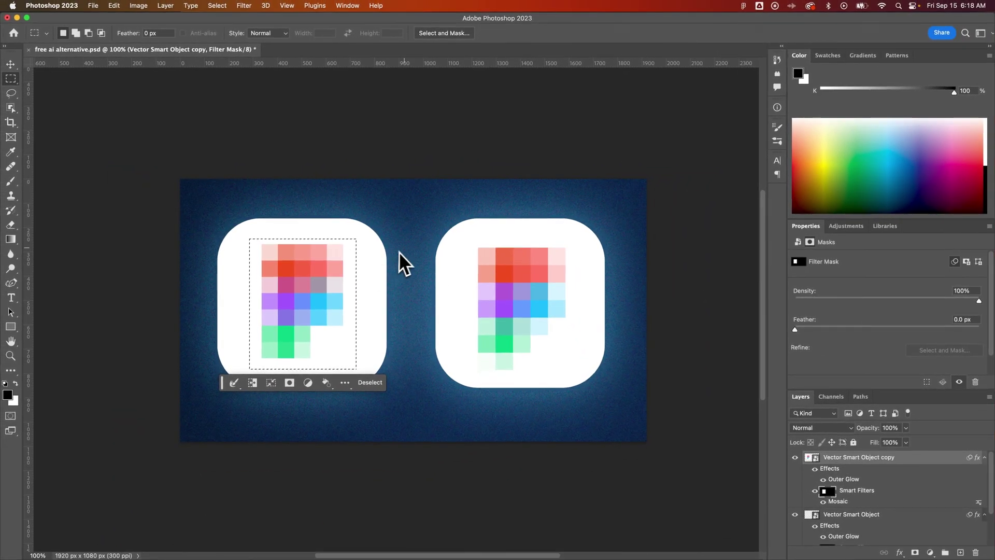
Deselect with Cmd+D, then reselect the copy layer and its filter mask to check.
key(cmd+d)
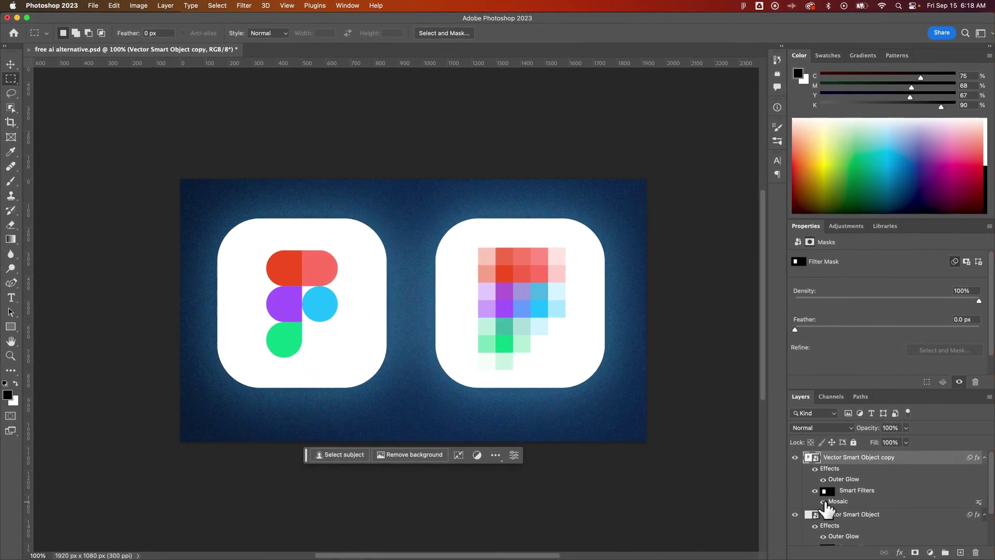
click(823, 501)
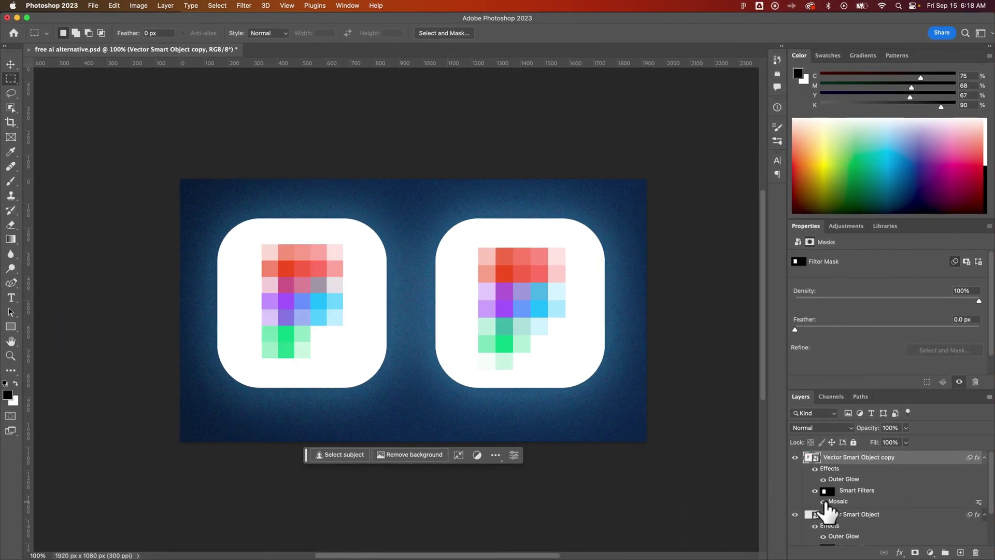
click(828, 491)
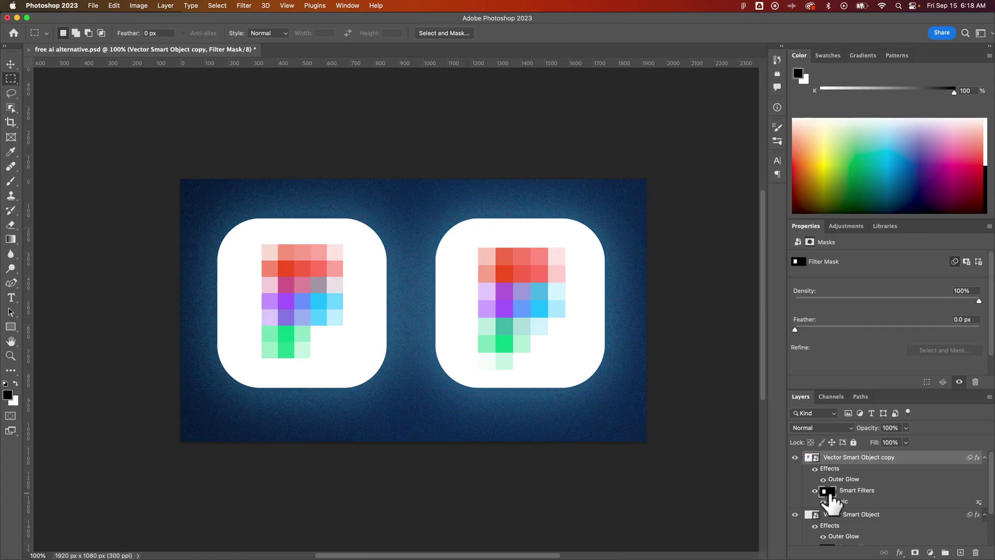